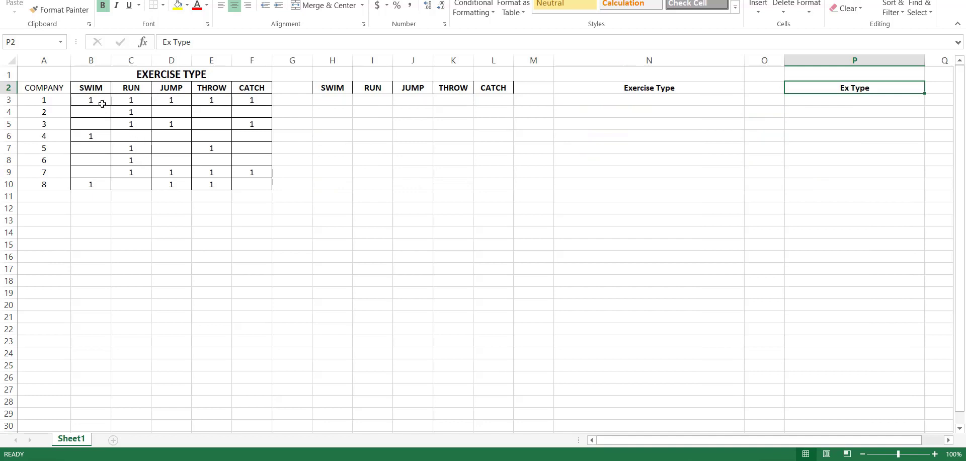
- Enter the formula =IF(TRIM(B3)="1","SWIM,"," ") in cell H3 under the second SWIM heading
click(331, 100)
click(305, 45)
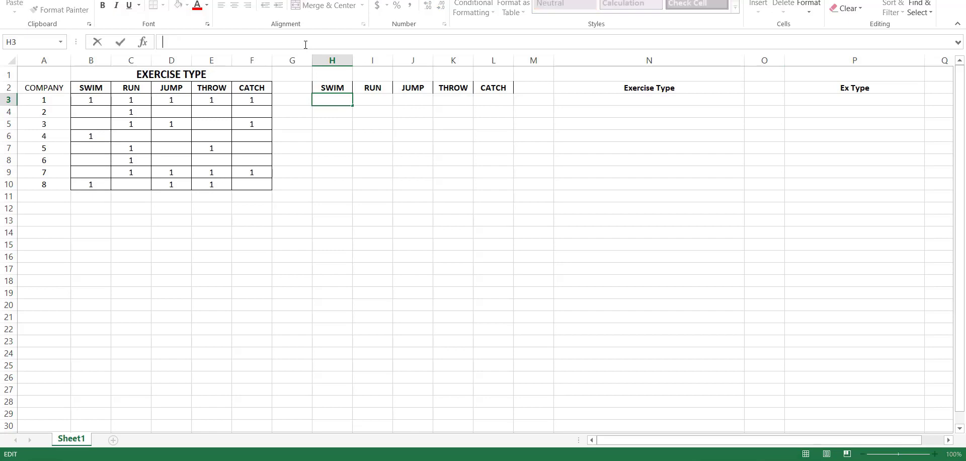
text(=IF(TRIM)
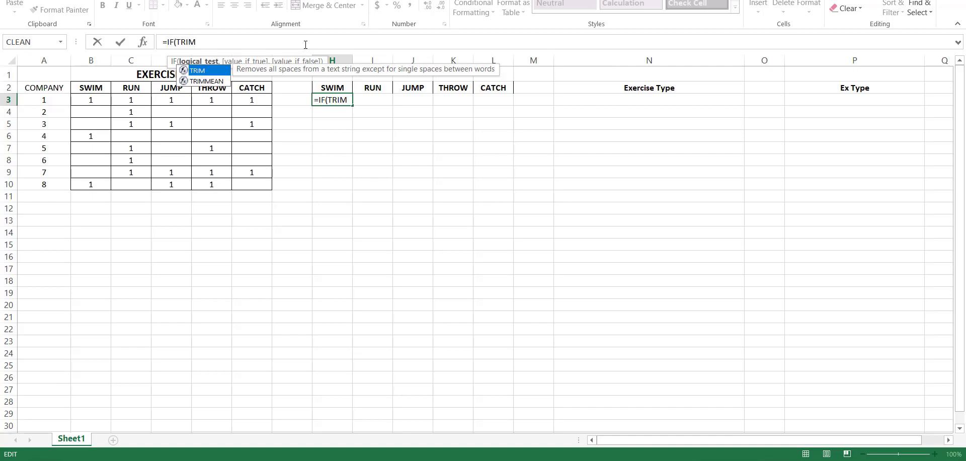
text(()
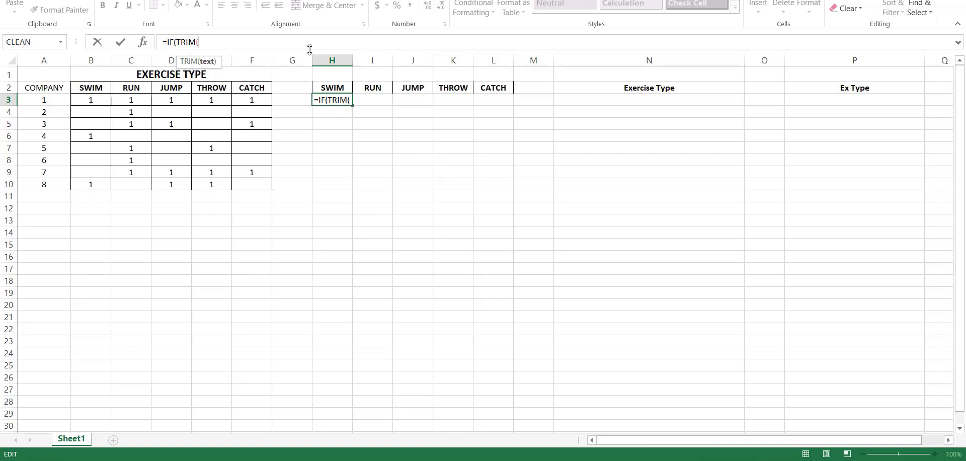
click(92, 101)
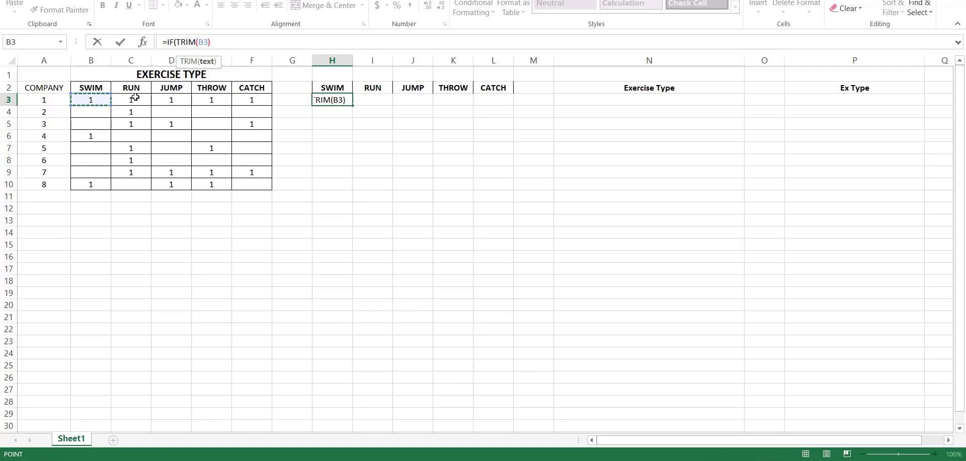
text()=")
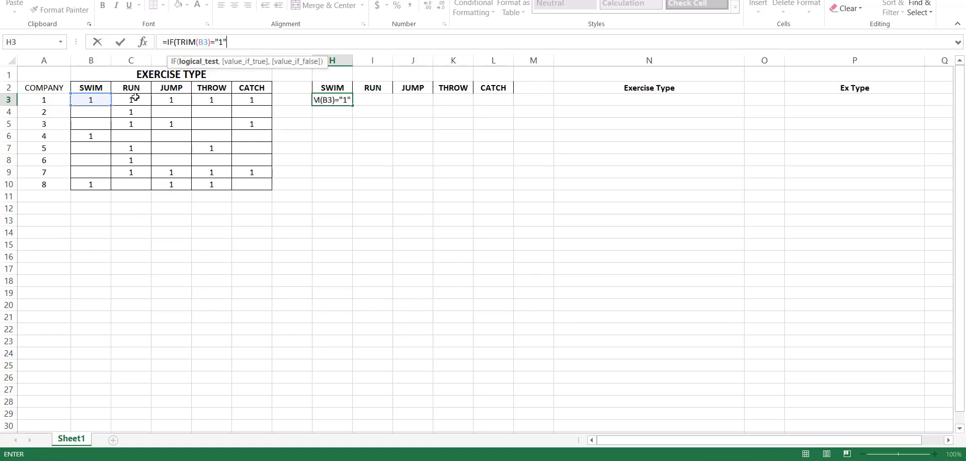
text(1",)
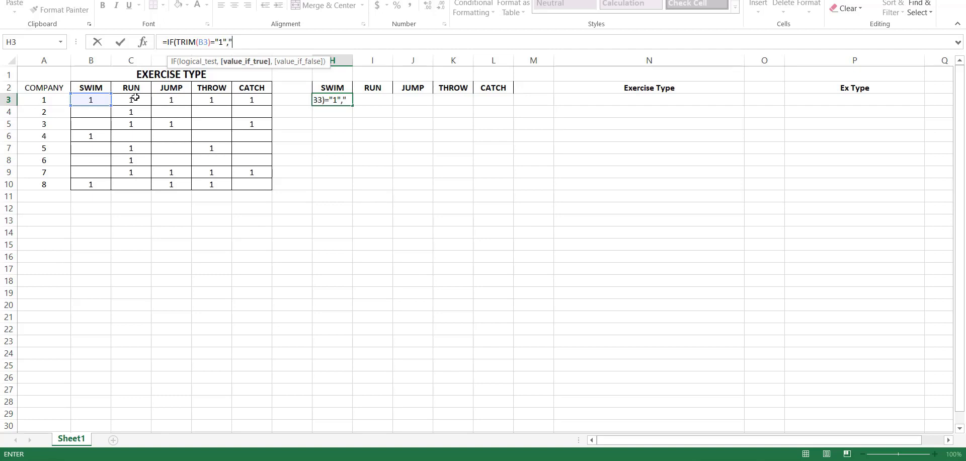
text("SWIM,",")
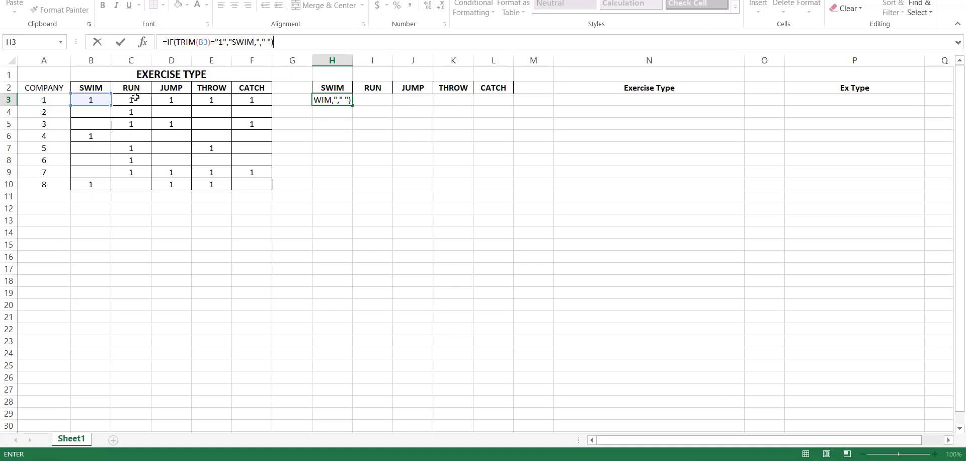
text( "))
key(Return)
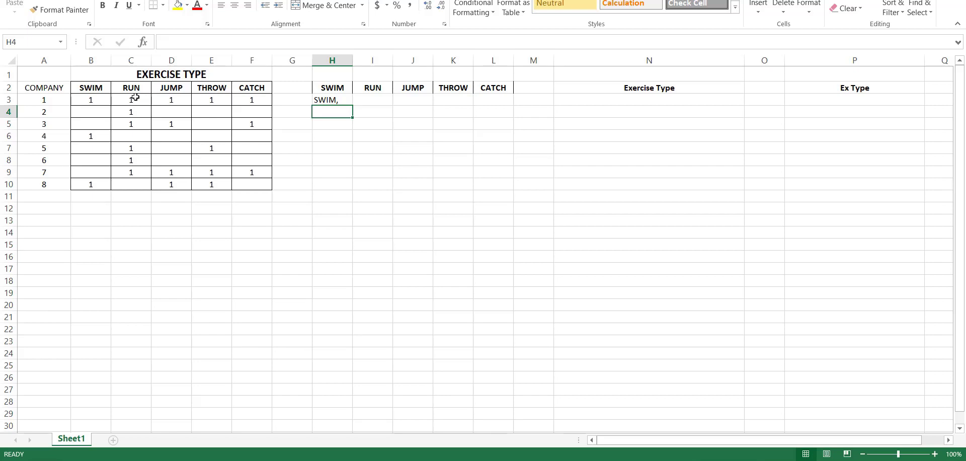
- Copy the H3 formula and paste it as formulas only into H3:H10
click(335, 100)
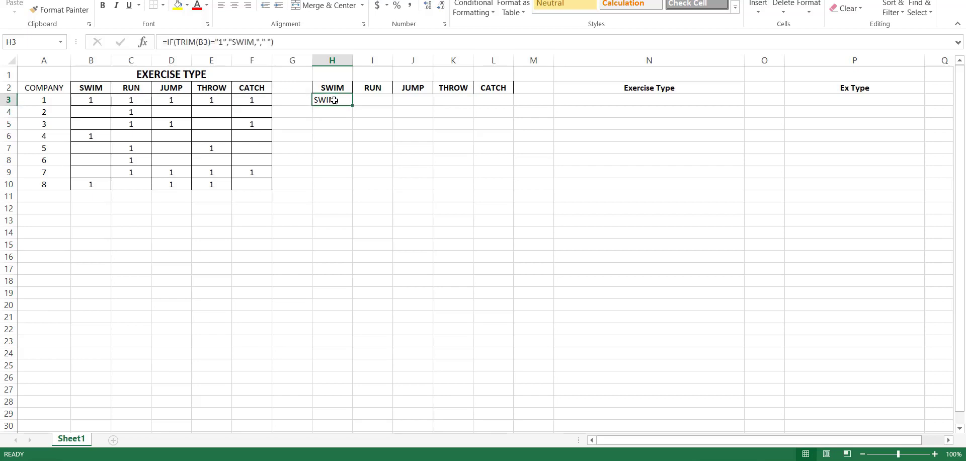
right_click(334, 100)
click(360, 126)
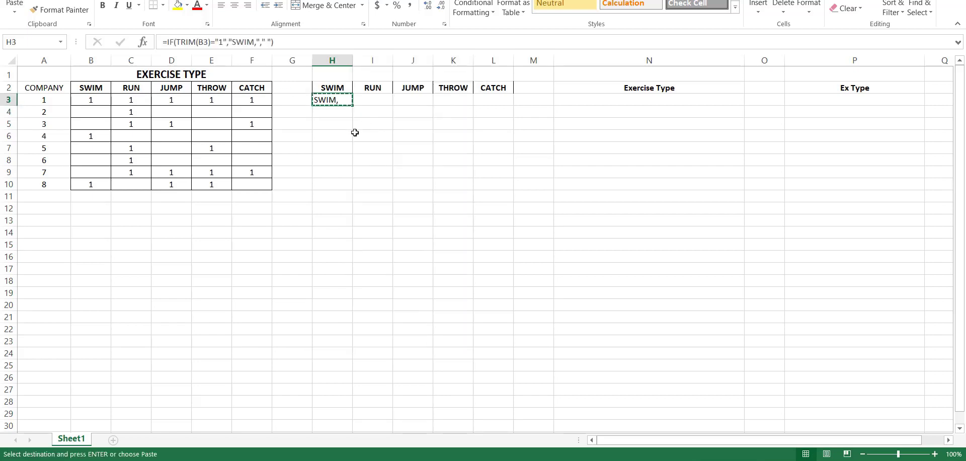
shift+click(332, 183)
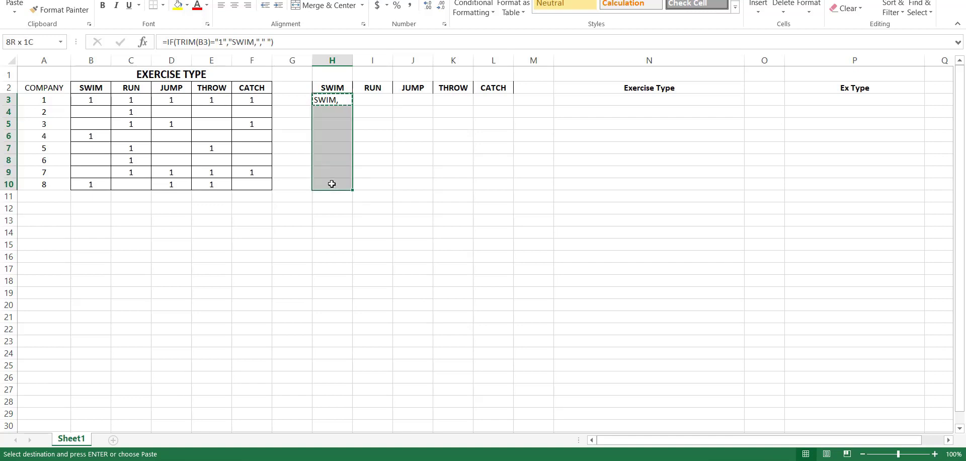
right_click(329, 155)
mouse_move(382, 226)
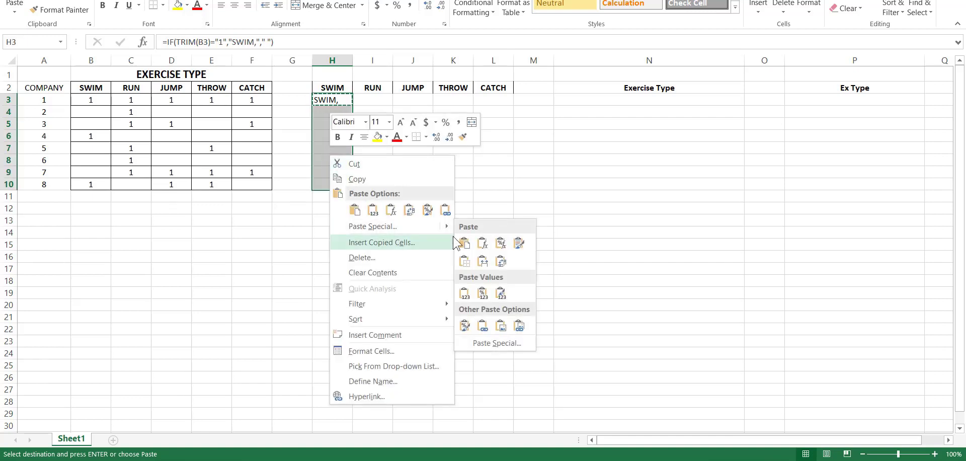
click(482, 244)
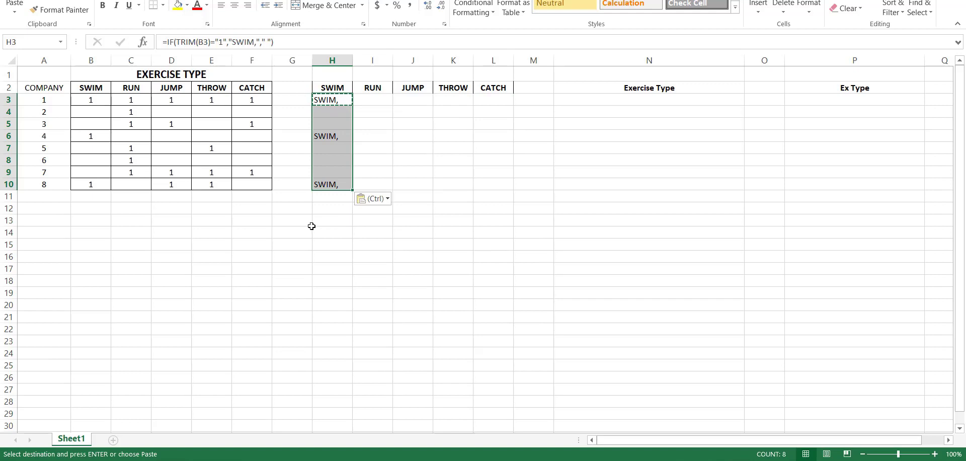
key(Escape)
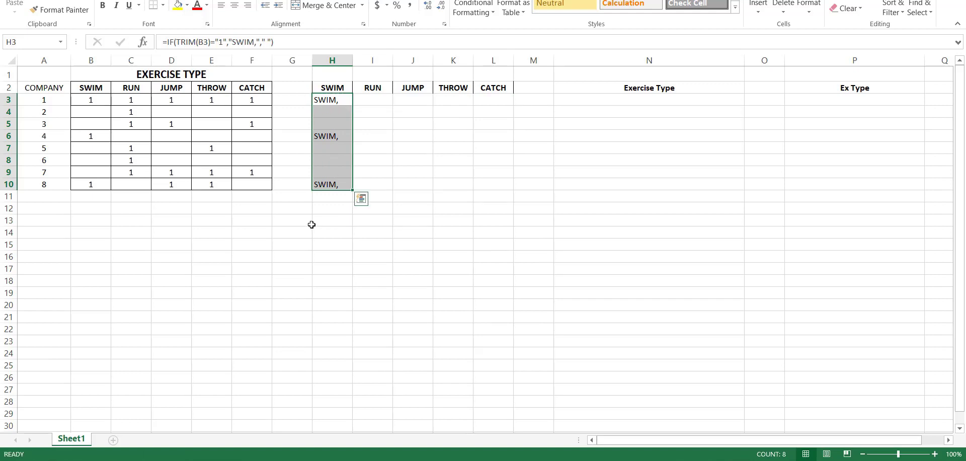
click(311, 225)
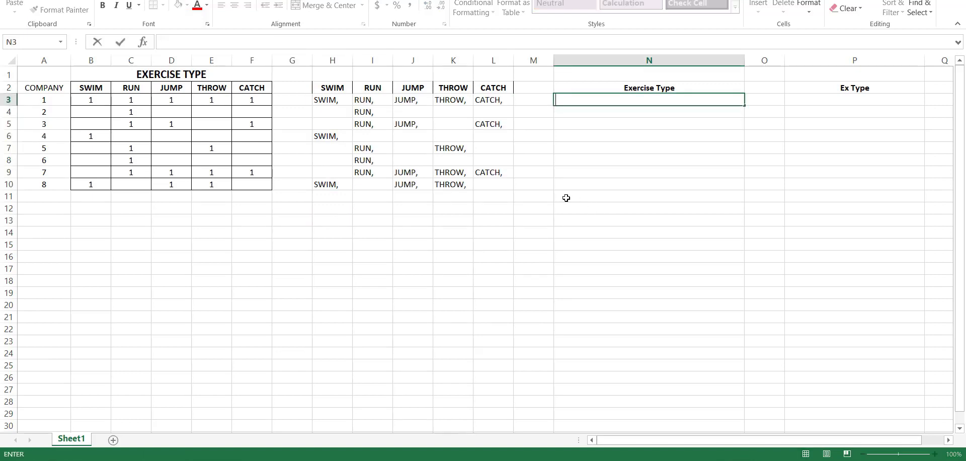
- Replace every 1 with SWIM in B3:B10 of the SWIM column
click(336, 103)
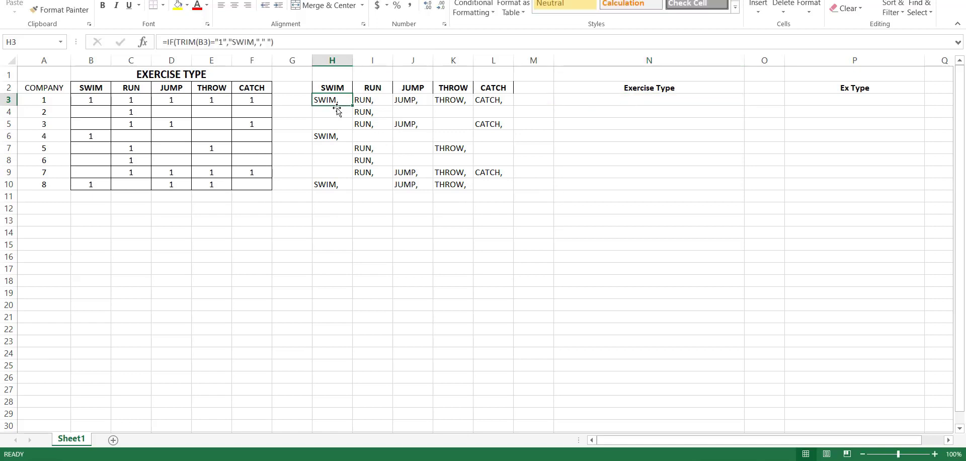
click(206, 122)
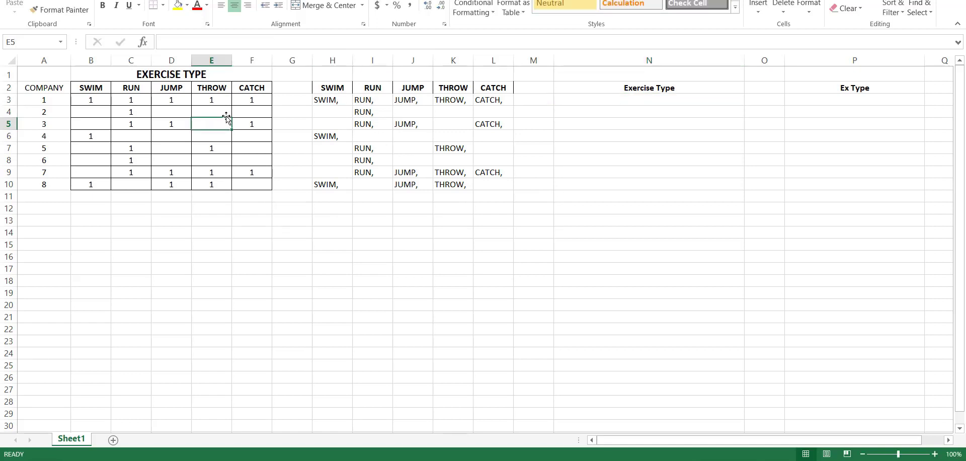
click(94, 99)
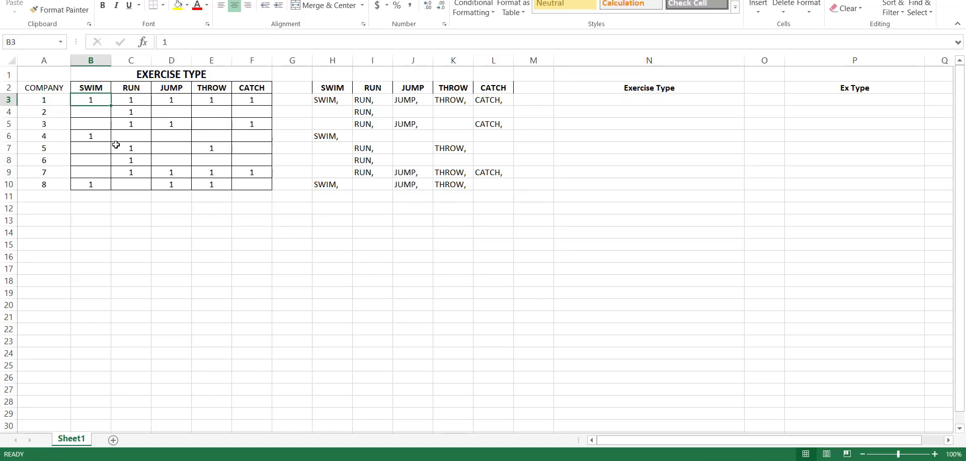
shift+click(101, 185)
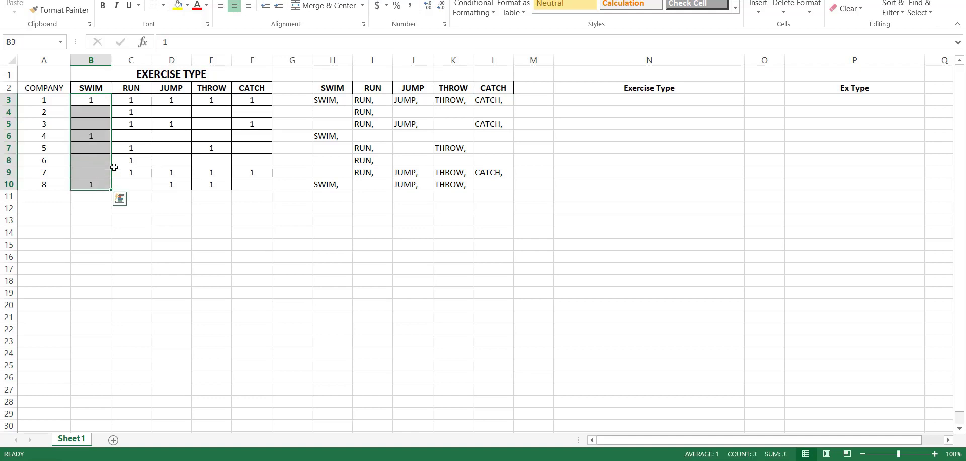
key(ctrl+f)
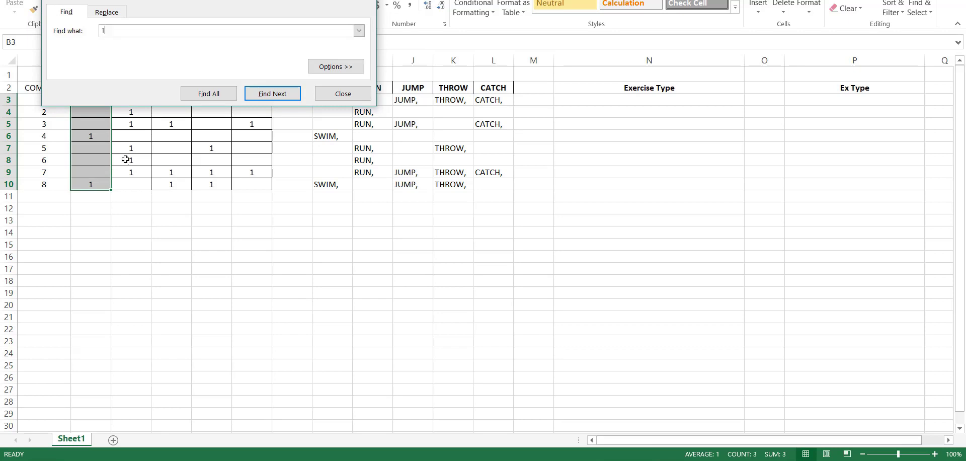
click(110, 12)
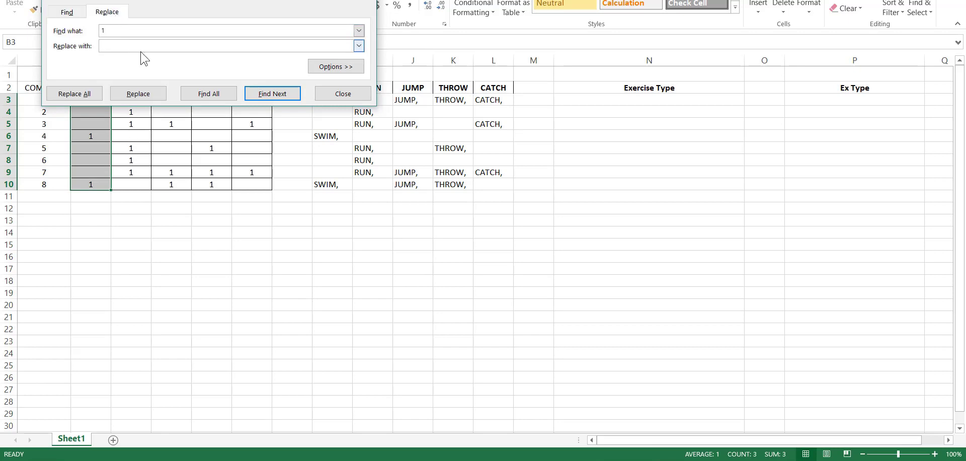
text(SWIM)
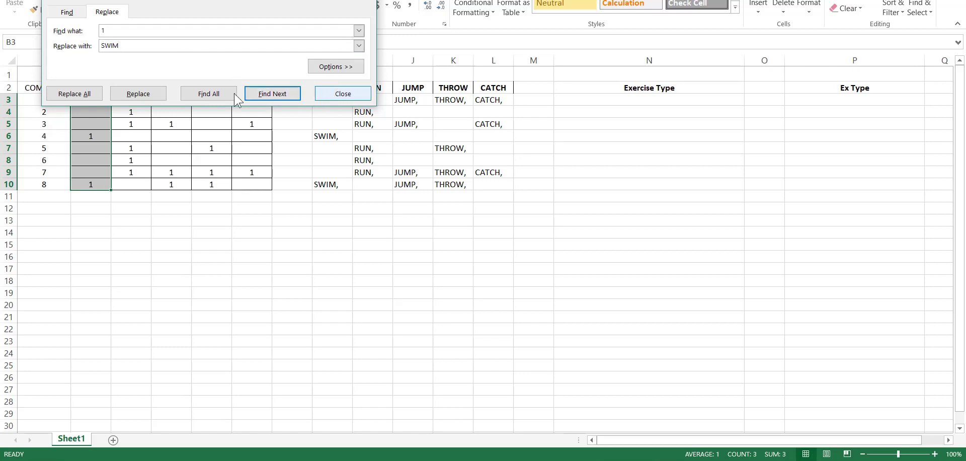
click(74, 94)
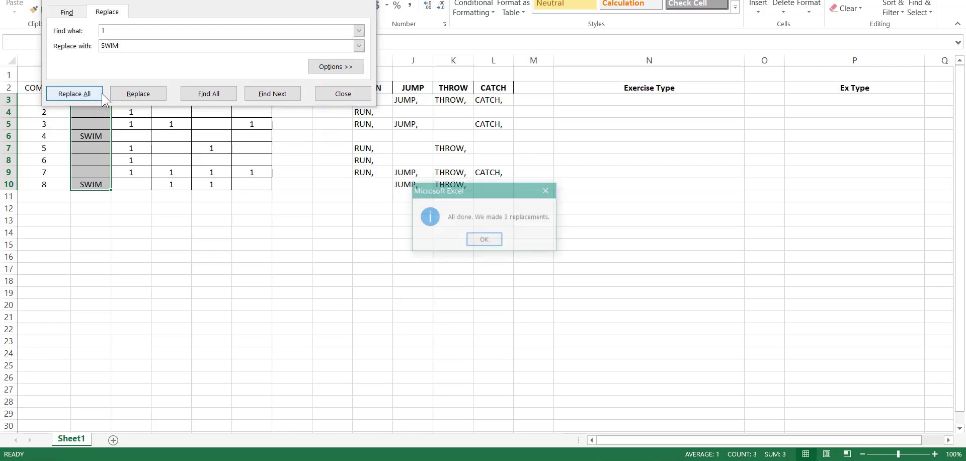
click(478, 239)
click(339, 94)
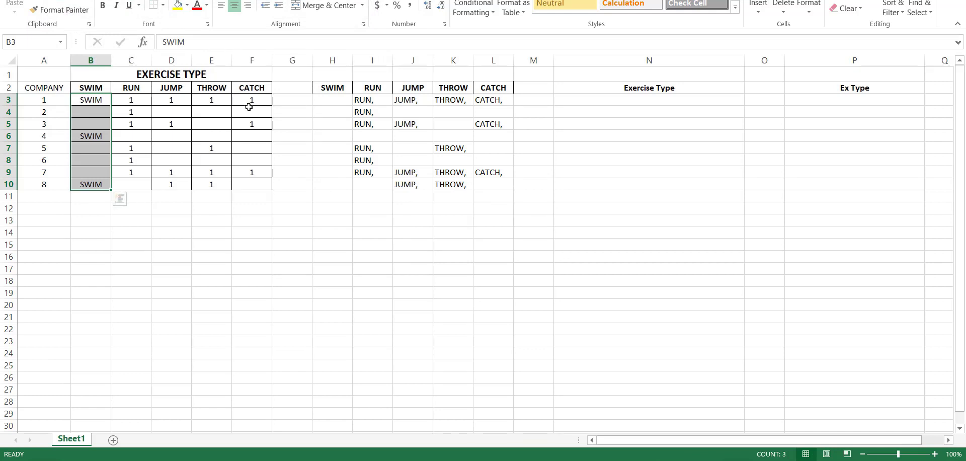
click(92, 100)
click(98, 117)
click(97, 133)
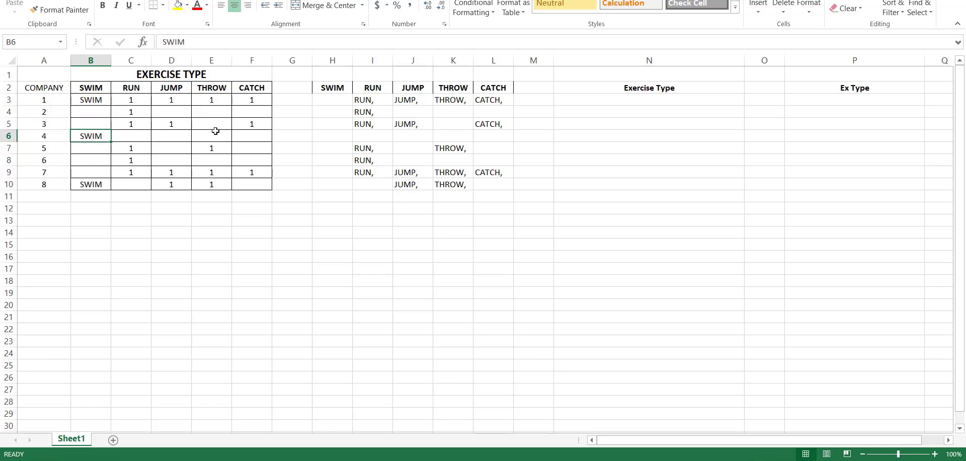
click(364, 126)
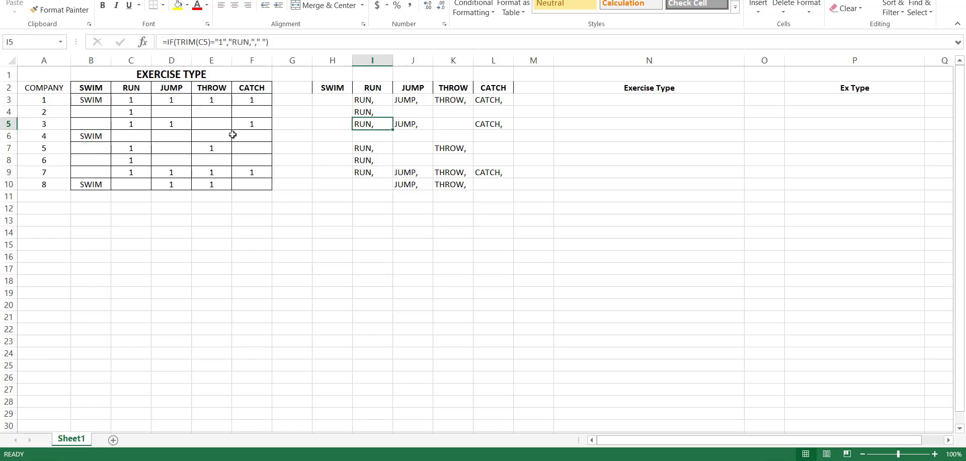
click(134, 128)
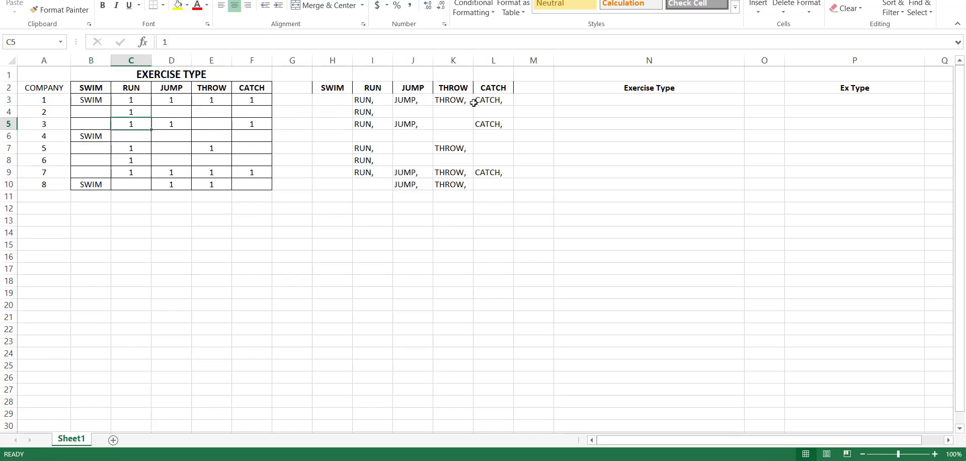
- Enter the formula =H3&I3&J3&K3&L3 in cell N3 under Exercise Type to join the row's exercise names
click(642, 104)
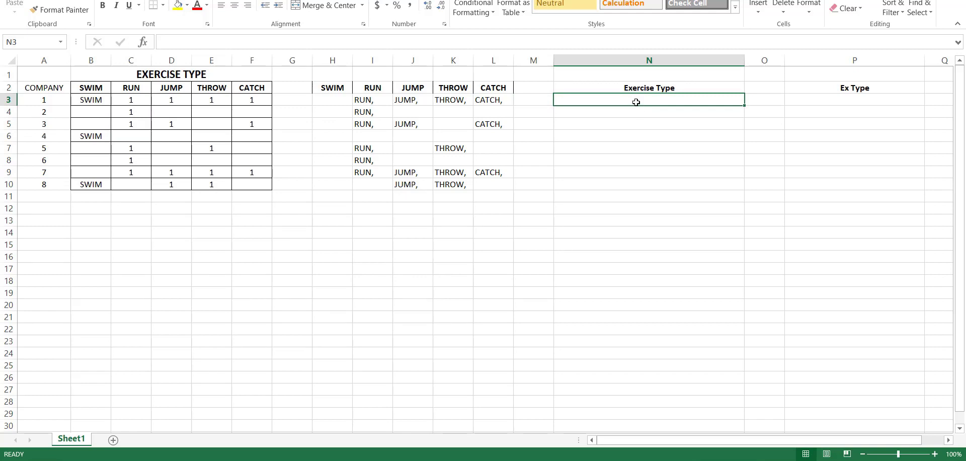
click(387, 43)
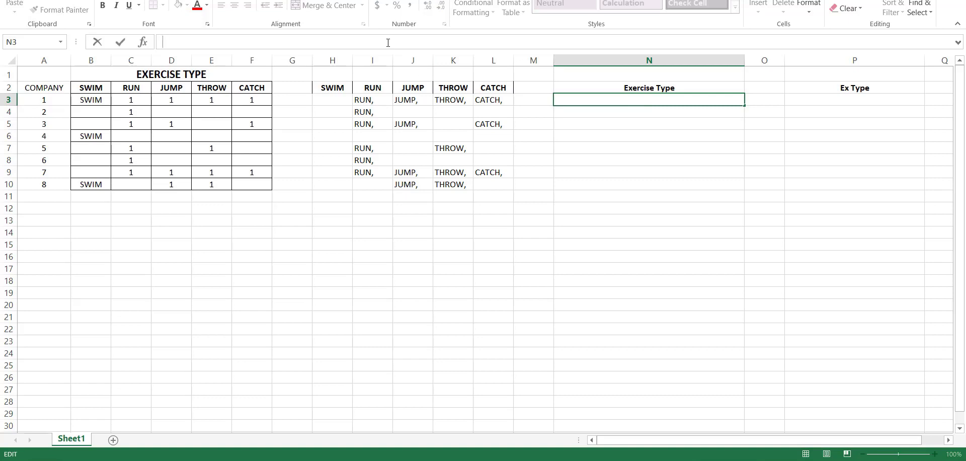
text(=)
click(340, 102)
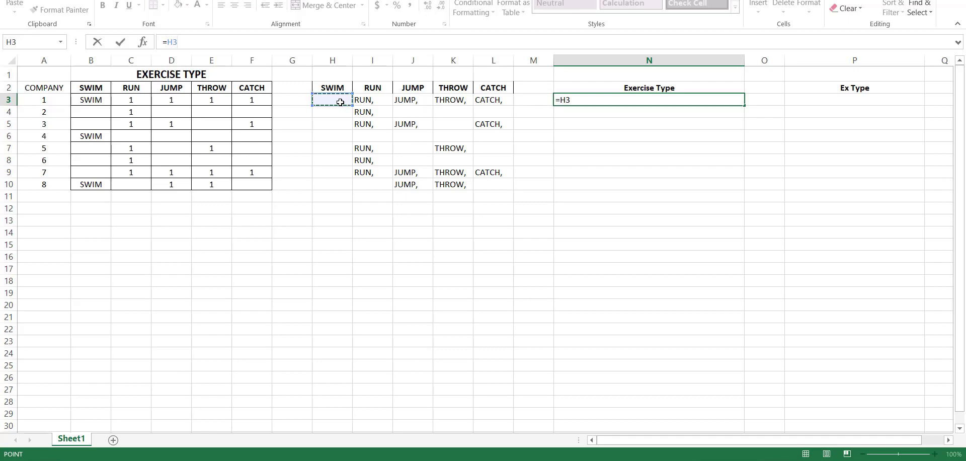
text(&)
click(370, 102)
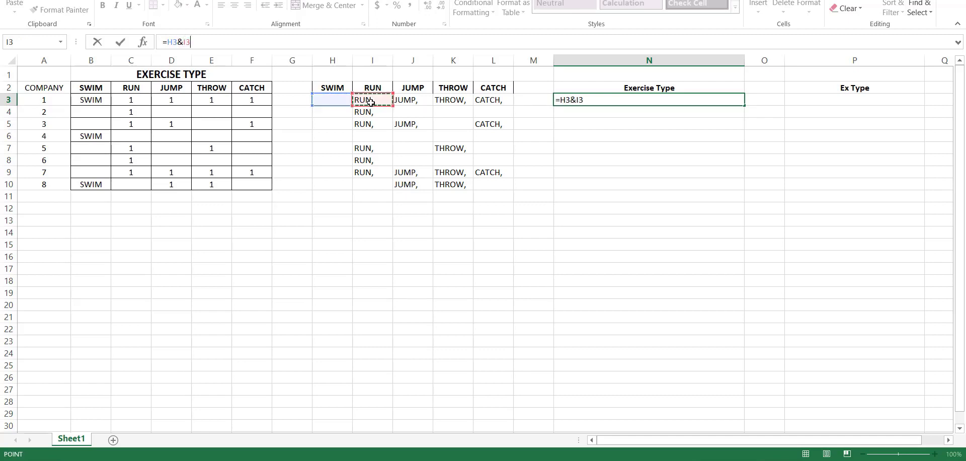
text(&)
click(410, 100)
text(&)
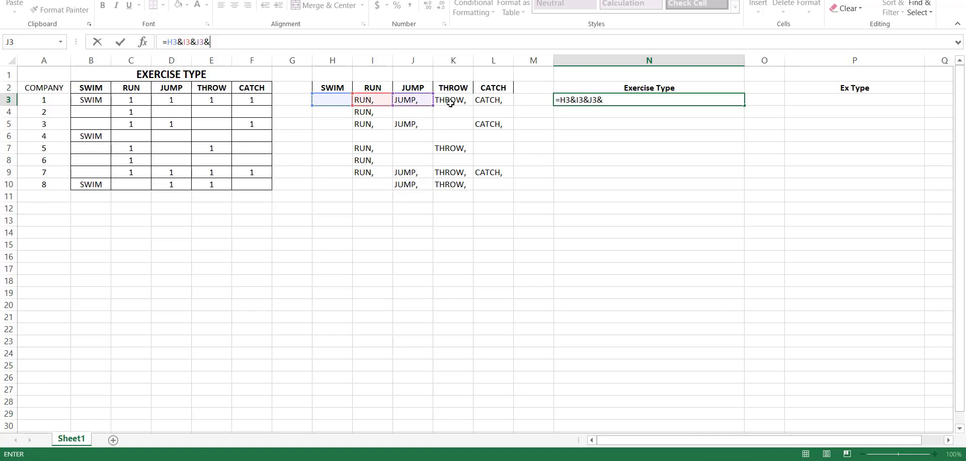
click(449, 100)
text(&)
click(487, 99)
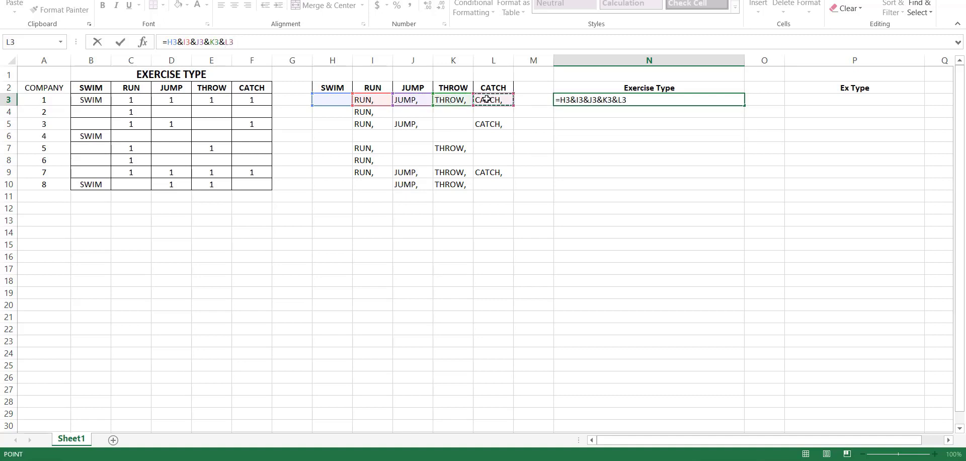
key(Return)
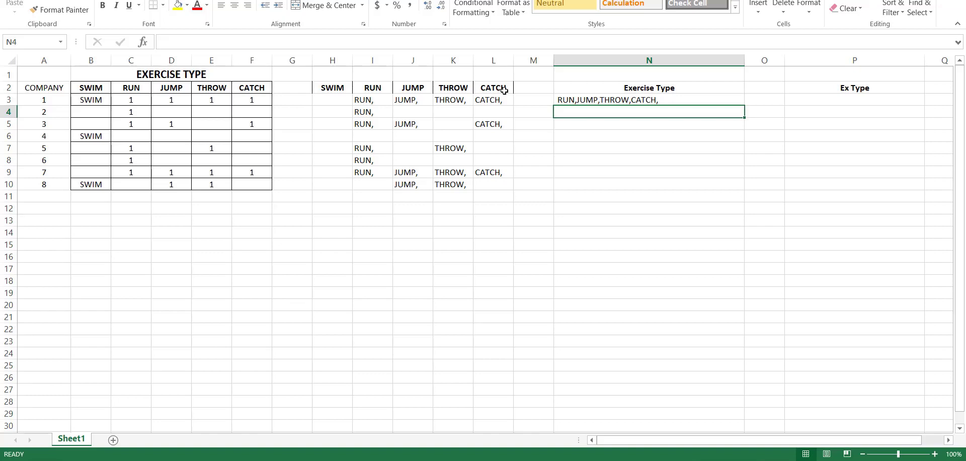
- Copy the joining formula in N3 and paste it as formulas only into N3:N10 under Exercise Type
click(576, 100)
right_click(578, 100)
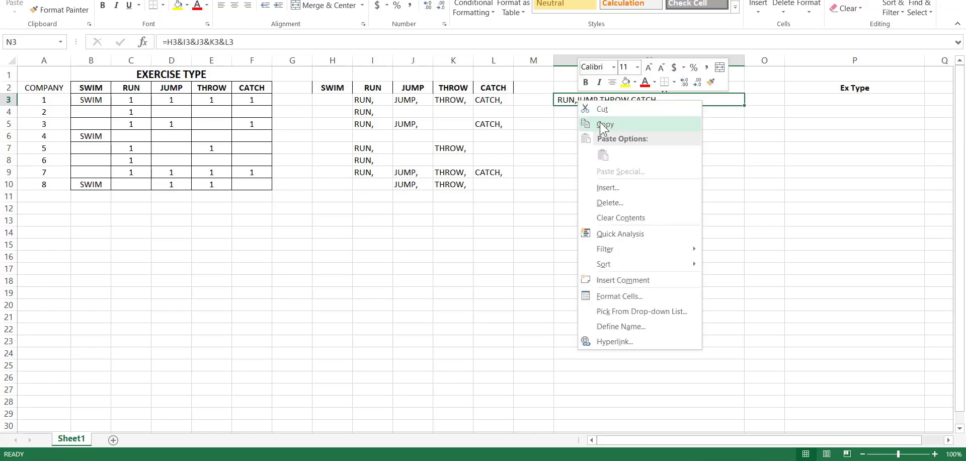
click(605, 124)
shift+click(596, 187)
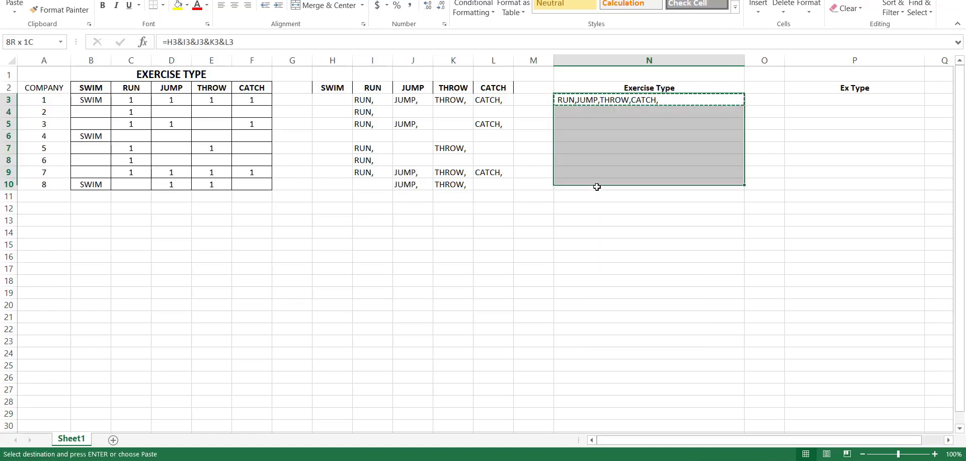
right_click(587, 158)
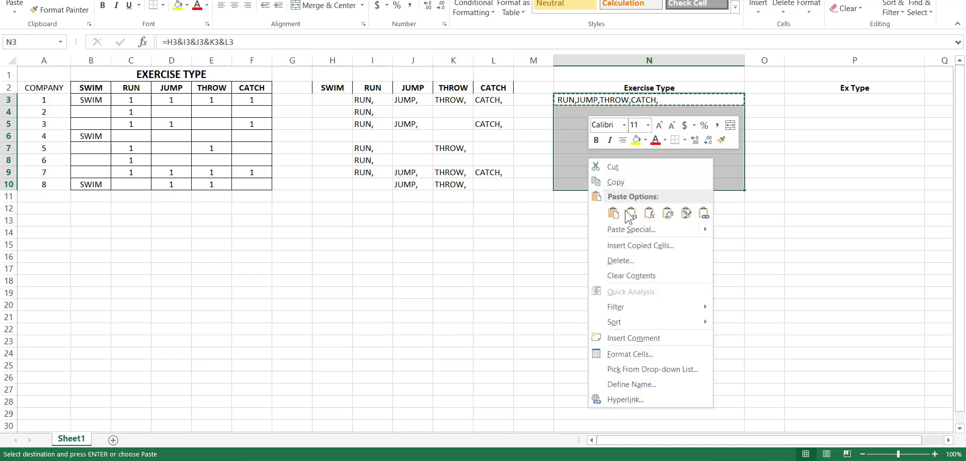
mouse_move(628, 230)
click(740, 247)
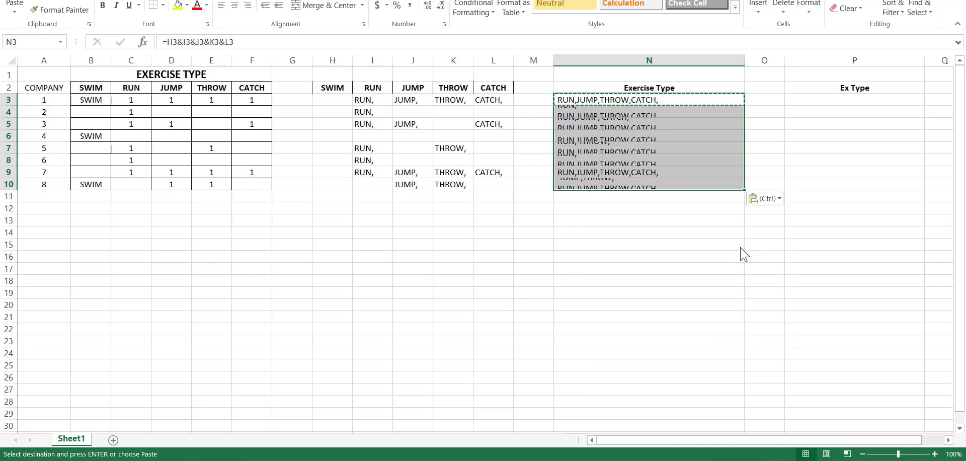
click(591, 228)
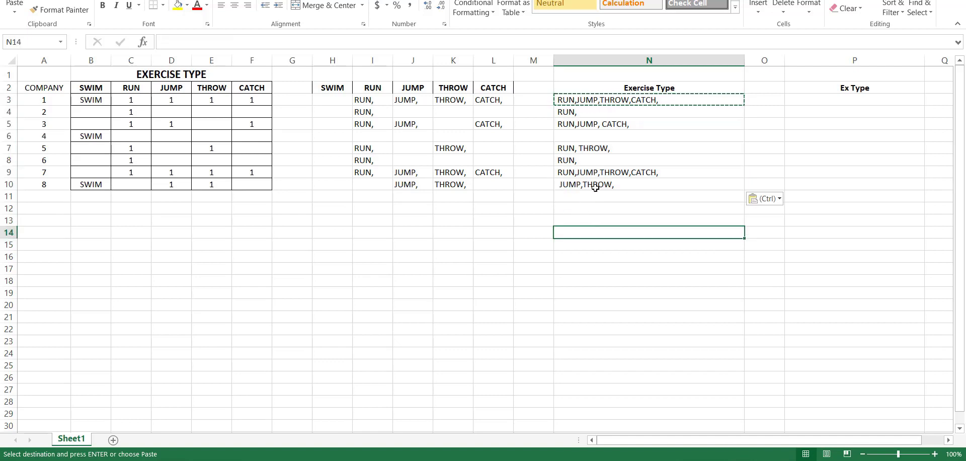
click(623, 124)
click(527, 219)
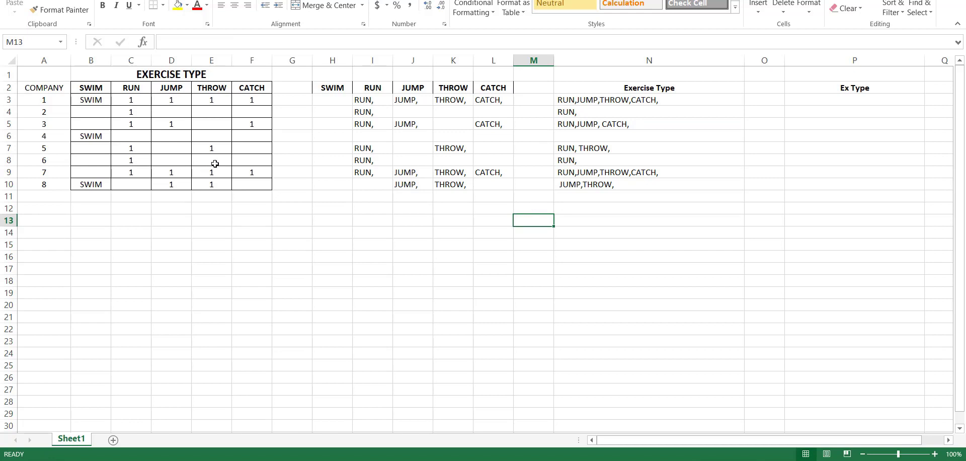
- Wrap the N3 formula in TRIM so that it reads =TRIM(H3&I3&J3&K3&L3)
click(623, 100)
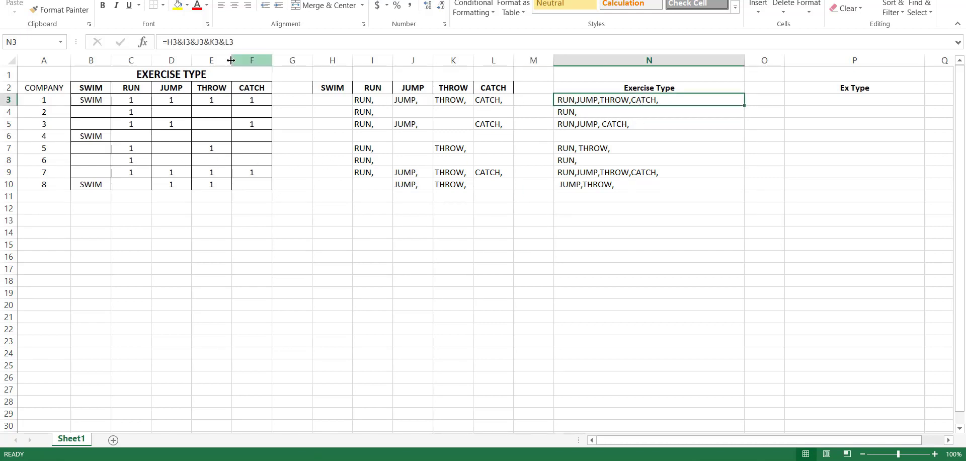
click(175, 42)
text(TRIM()
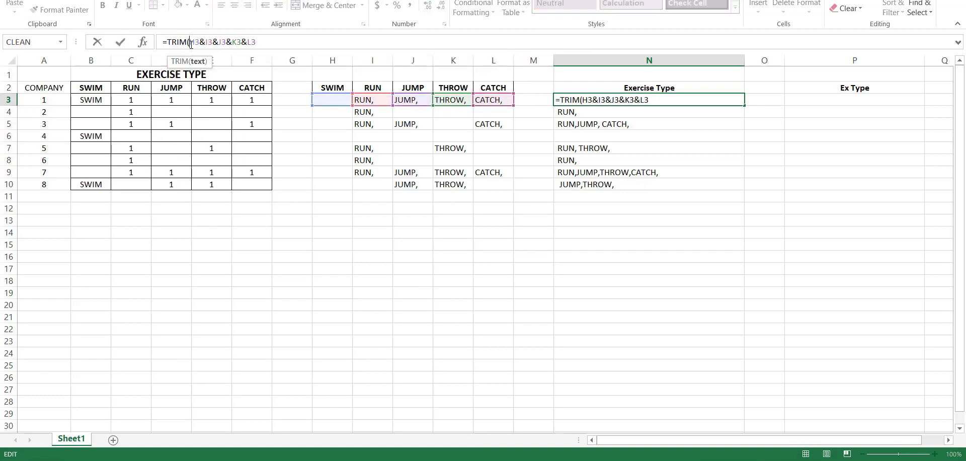
text())
key(Return)
- Copy the TRIM formula in N3 and paste it as formulas only over N3:N10
click(662, 100)
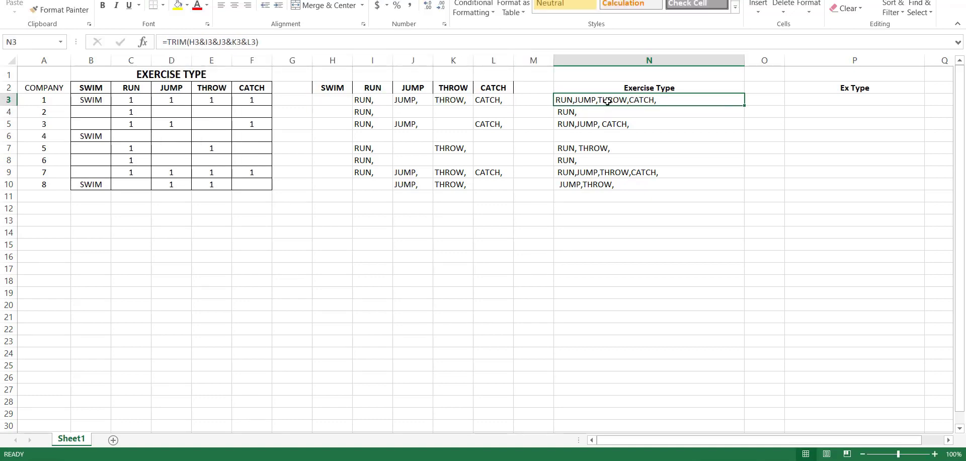
key(ctrl+c)
key(ctrl+shift+Down)
right_click(611, 165)
mouse_move(653, 228)
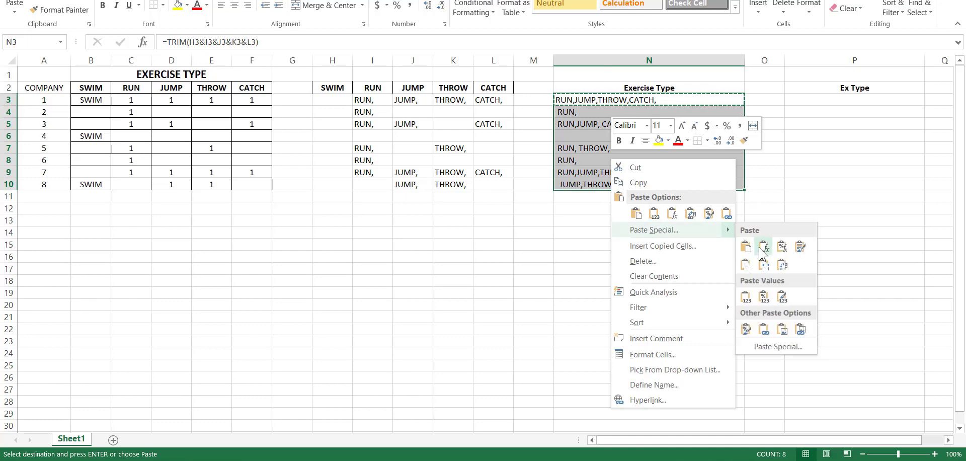
click(758, 247)
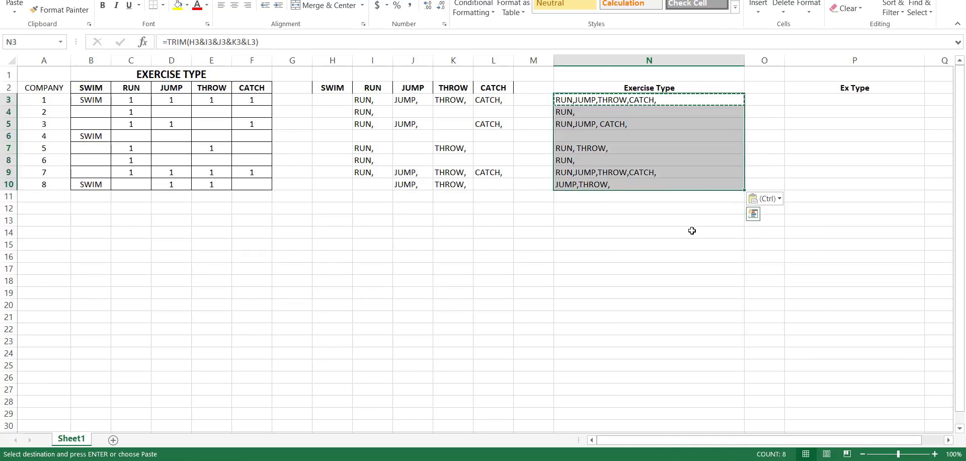
click(692, 230)
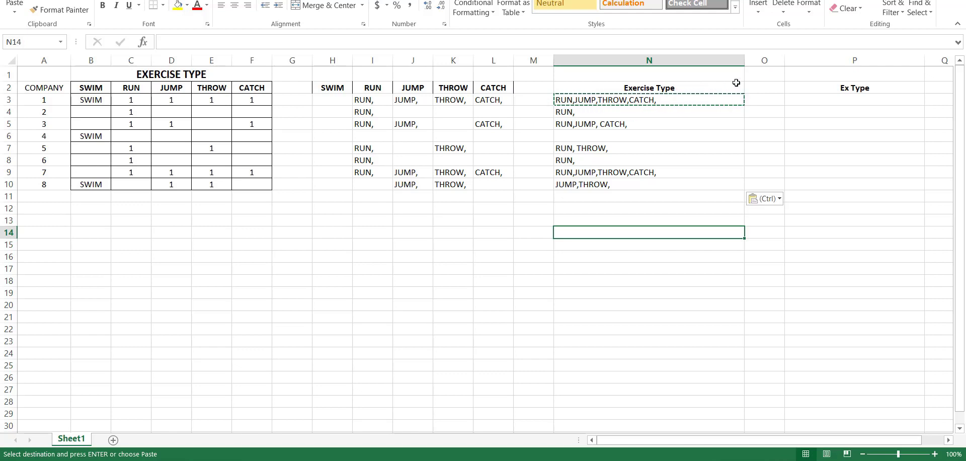
- Enter the formula =LEFT(N3,(LEN(N3)-1)) in cell P3 under Ex Type to strip the trailing comma
click(822, 101)
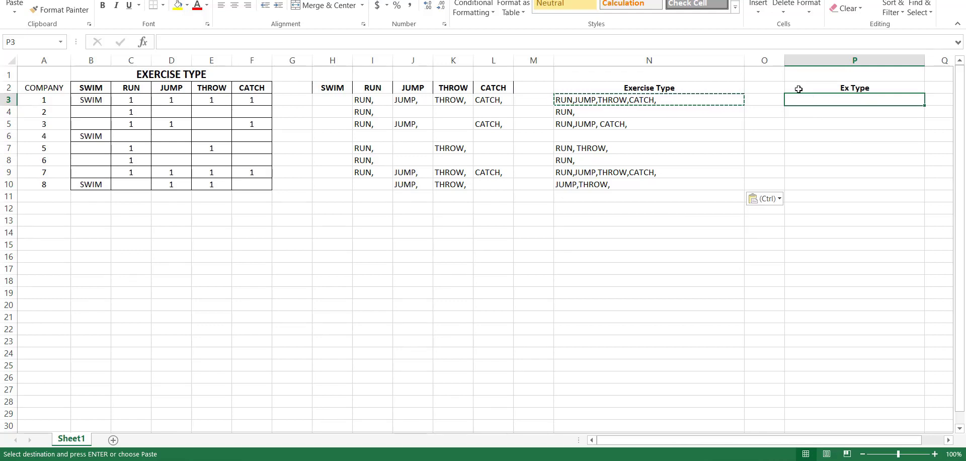
click(547, 43)
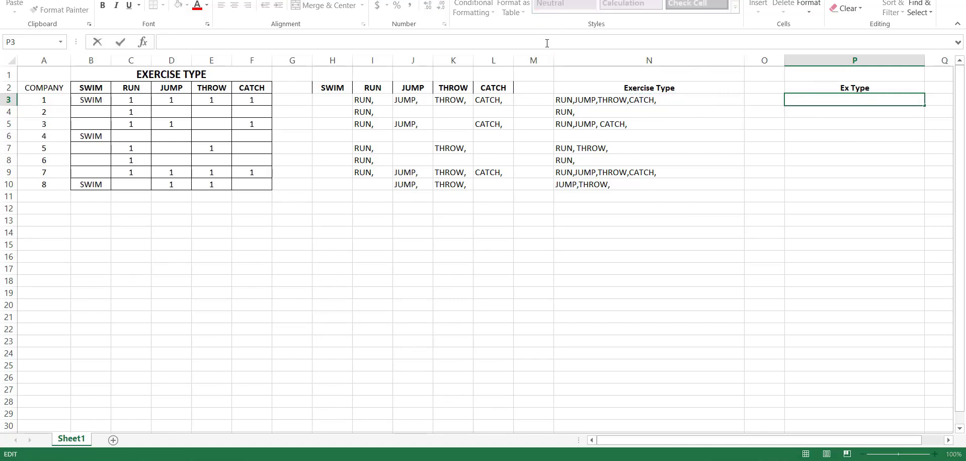
text(=LEFT)
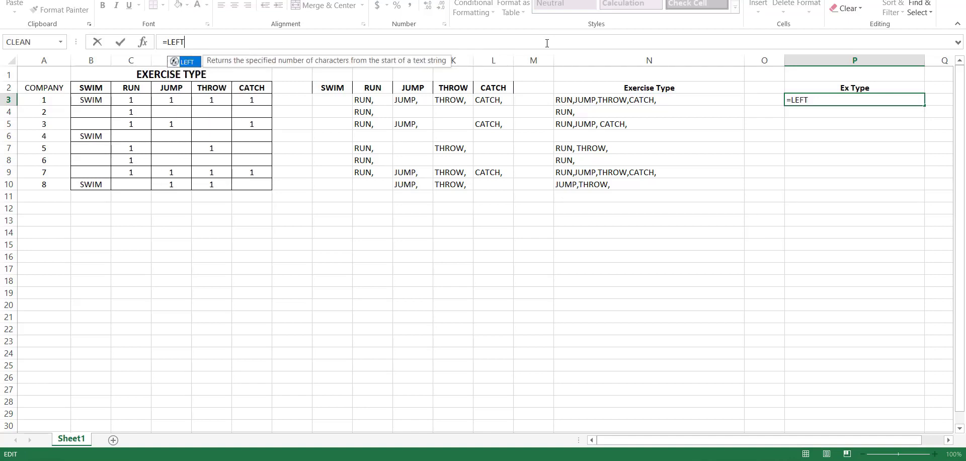
text(()
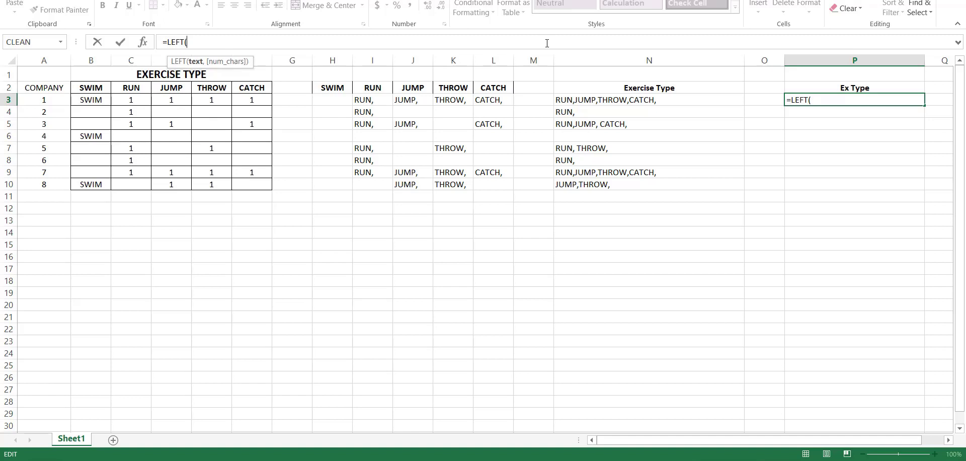
click(575, 101)
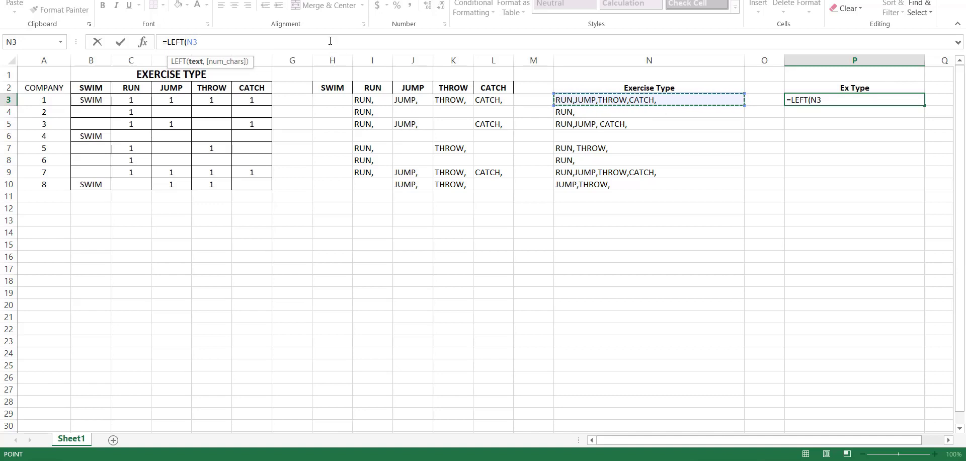
text(,)
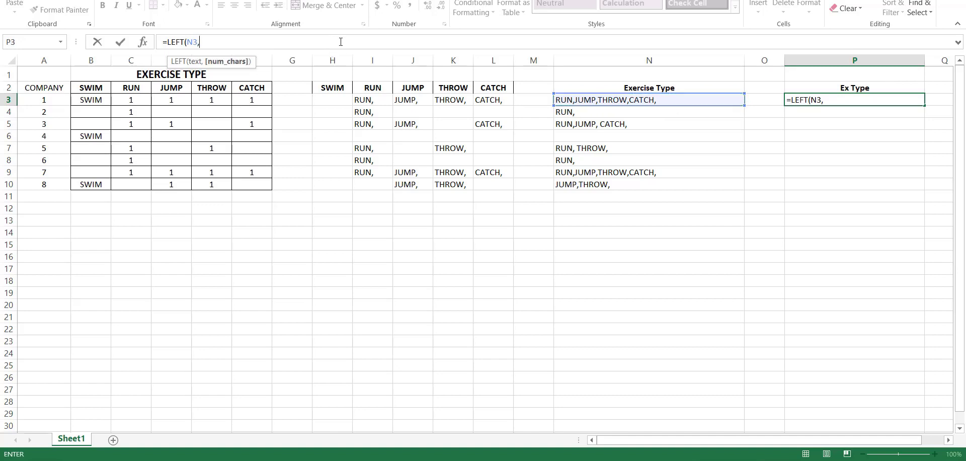
text((LEN)
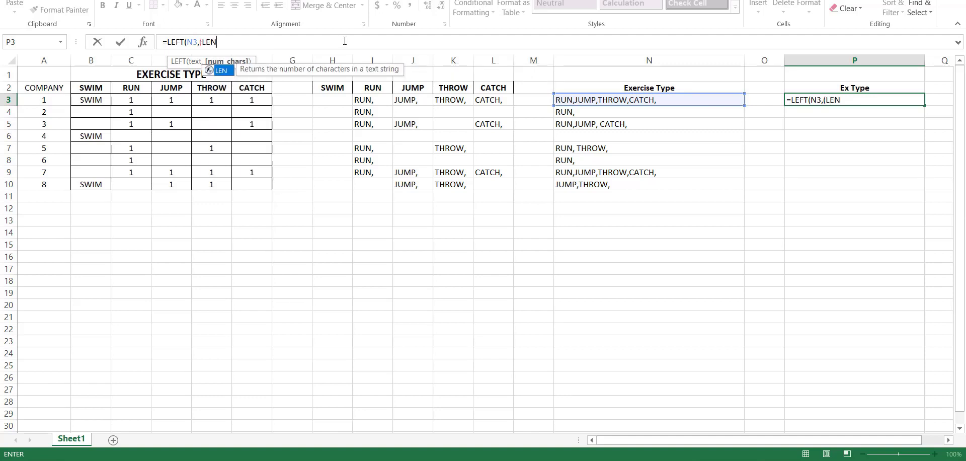
text(()
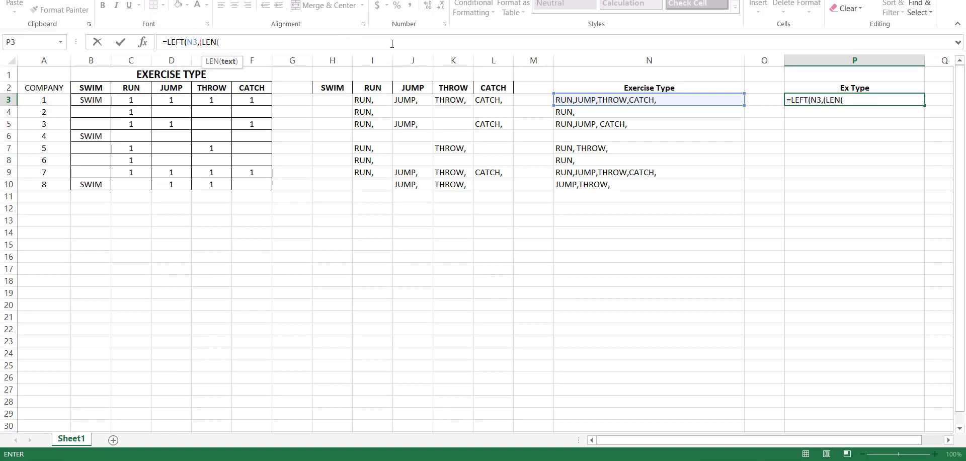
click(577, 99)
text()-1)))
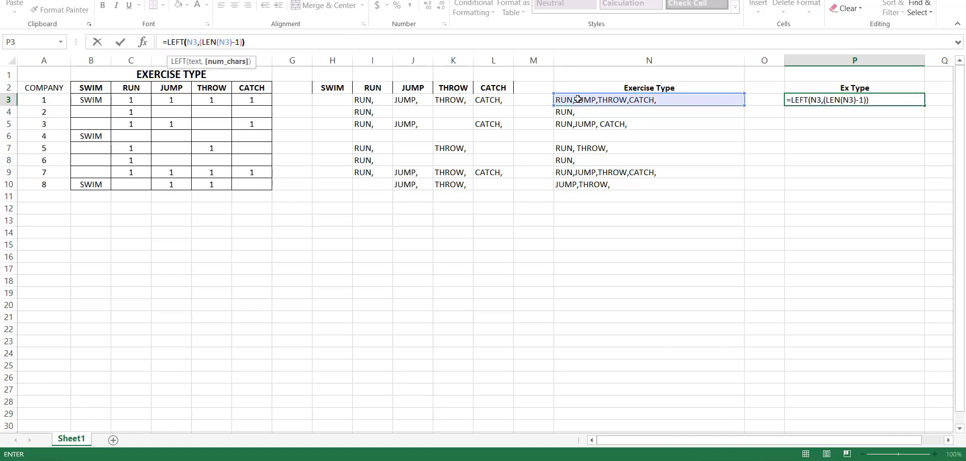
key(Return)
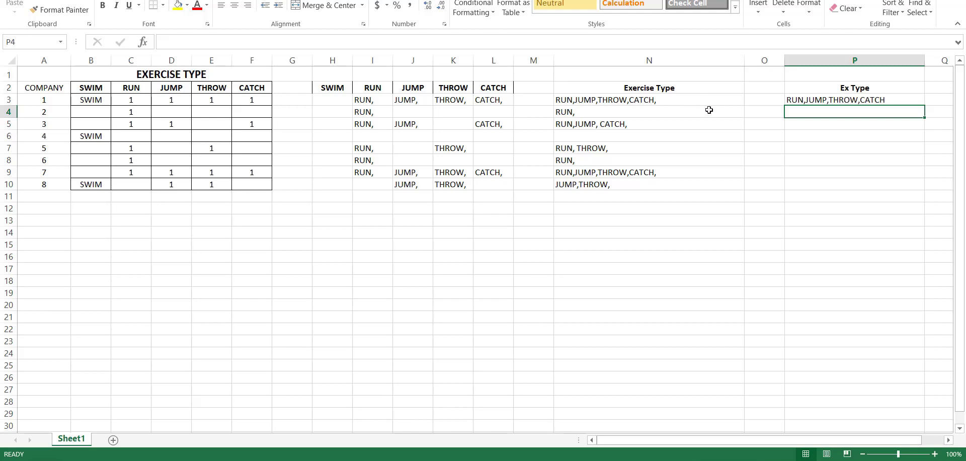
- Copy the LEFT formula in P3 and paste the formula into P3:P10 under Ex Type
click(800, 100)
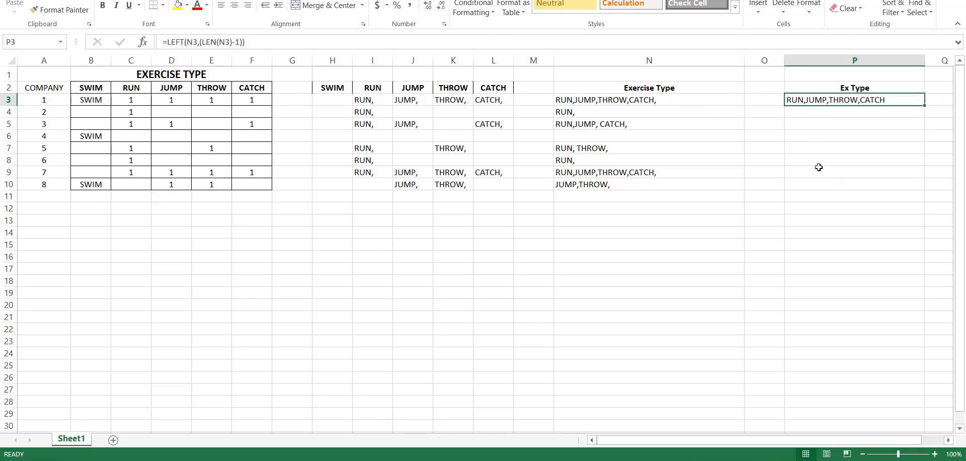
right_click(815, 100)
click(840, 130)
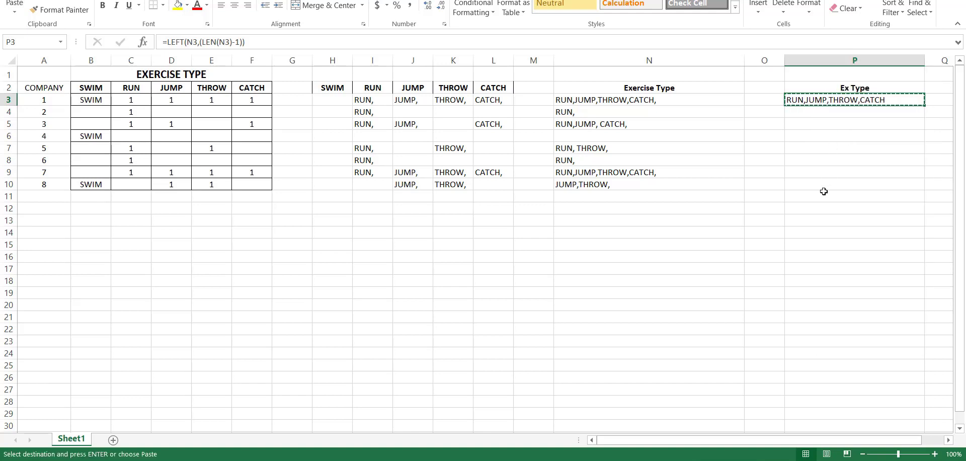
shift+click(821, 184)
right_click(819, 151)
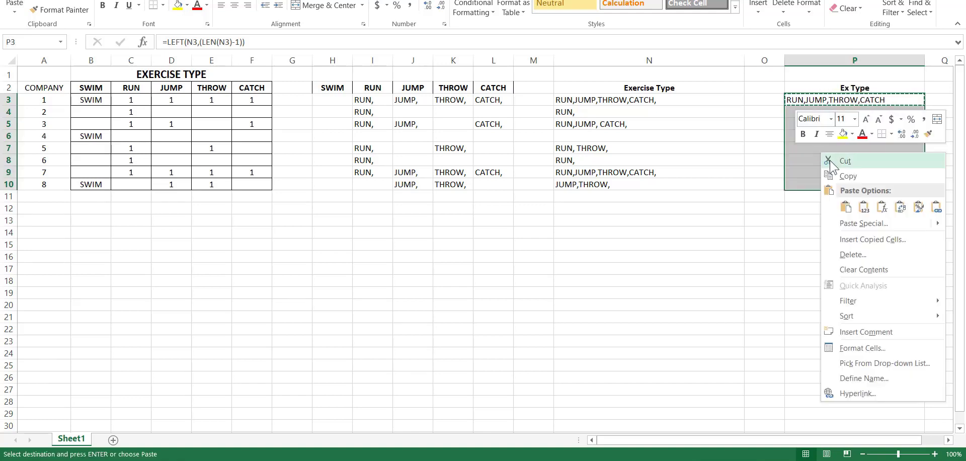
mouse_move(865, 227)
click(786, 240)
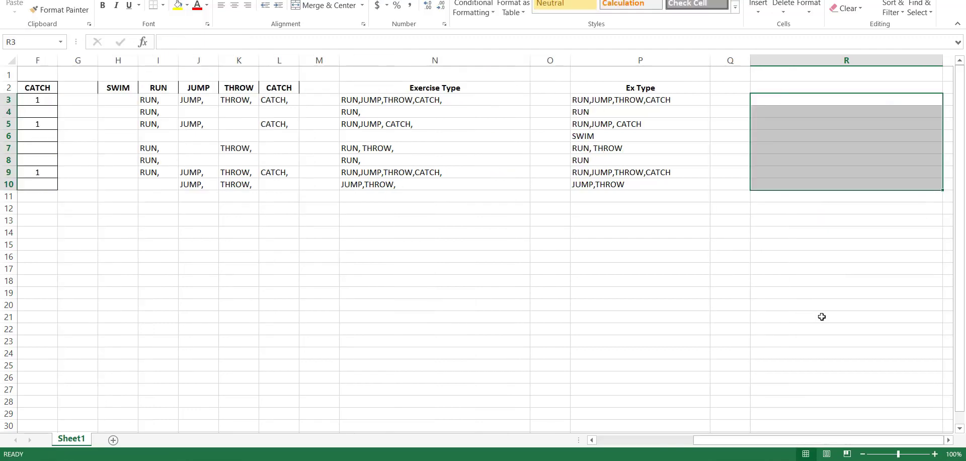
- Copy the Ex Type results in P3:P10 and paste them as values only into column R starting at R3
click(658, 100)
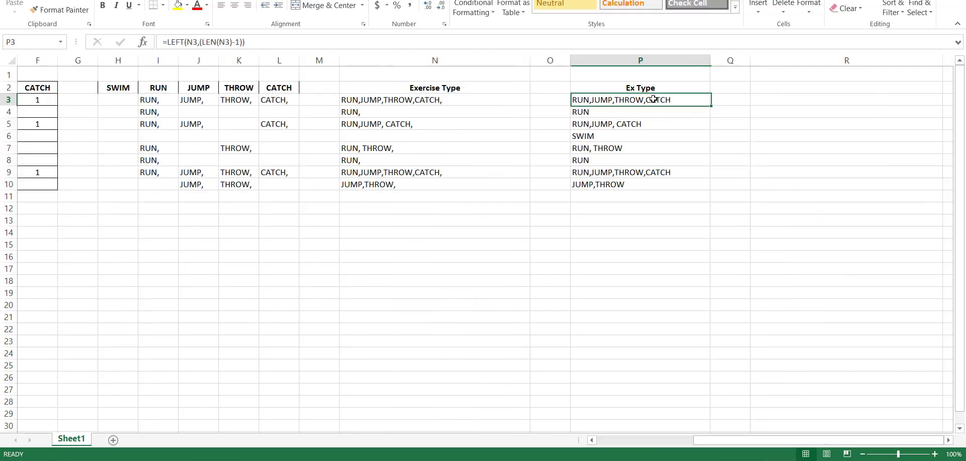
shift+click(648, 186)
right_click(643, 165)
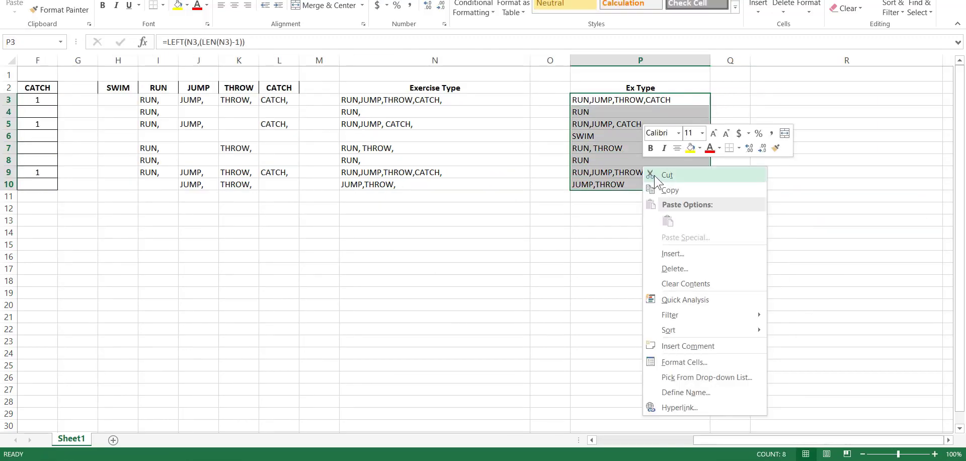
click(657, 190)
click(807, 101)
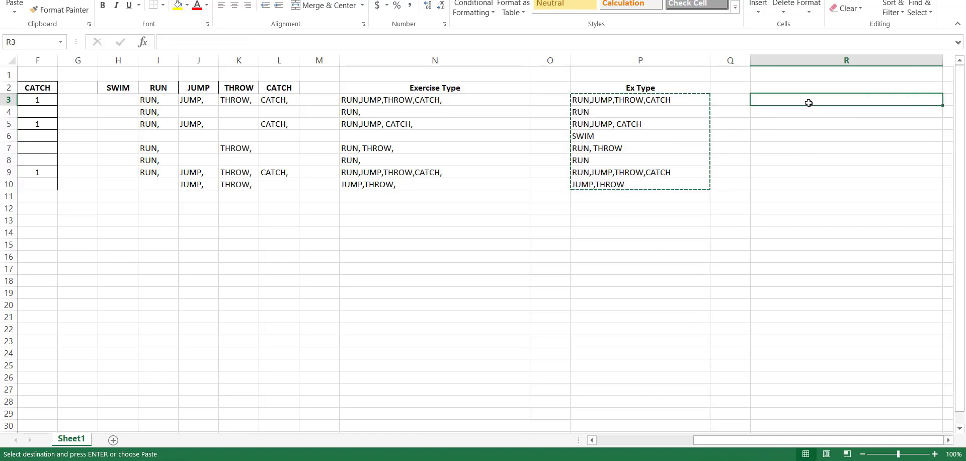
right_click(808, 100)
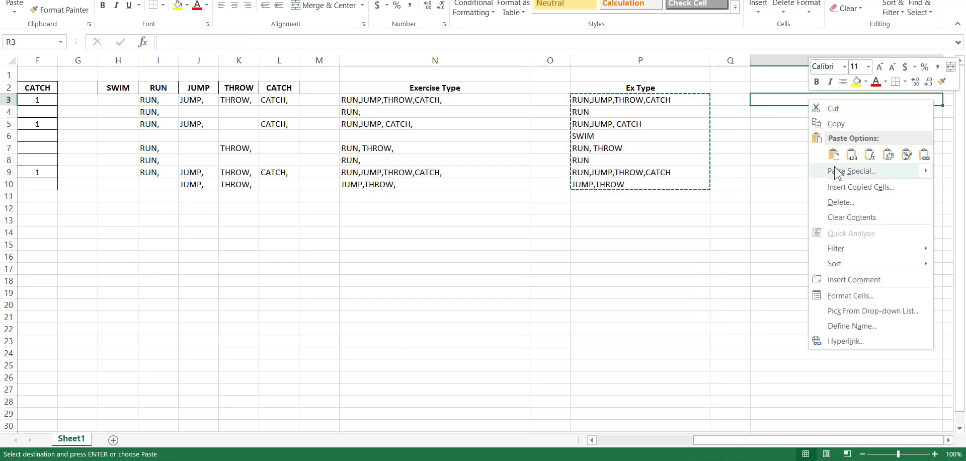
mouse_move(827, 171)
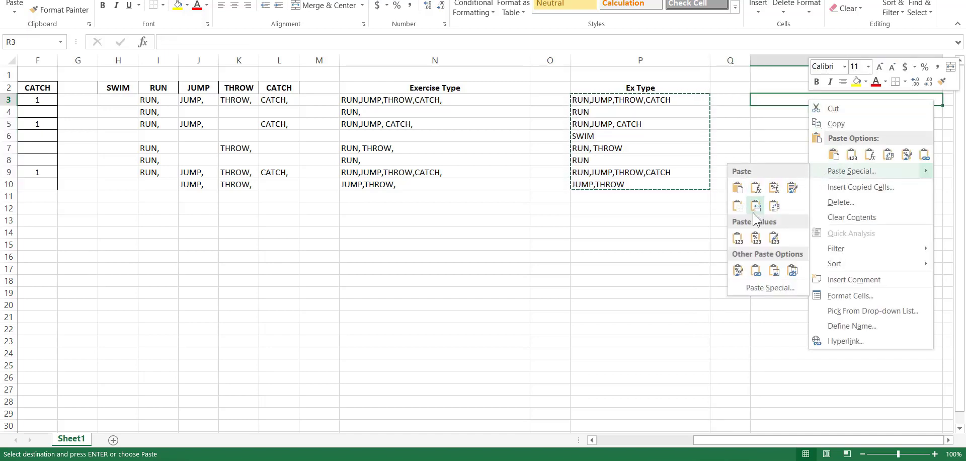
click(737, 241)
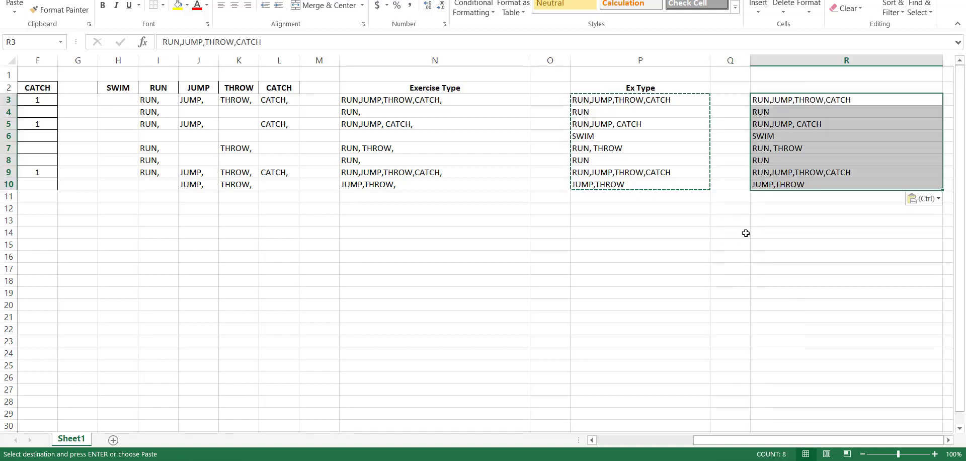
click(780, 234)
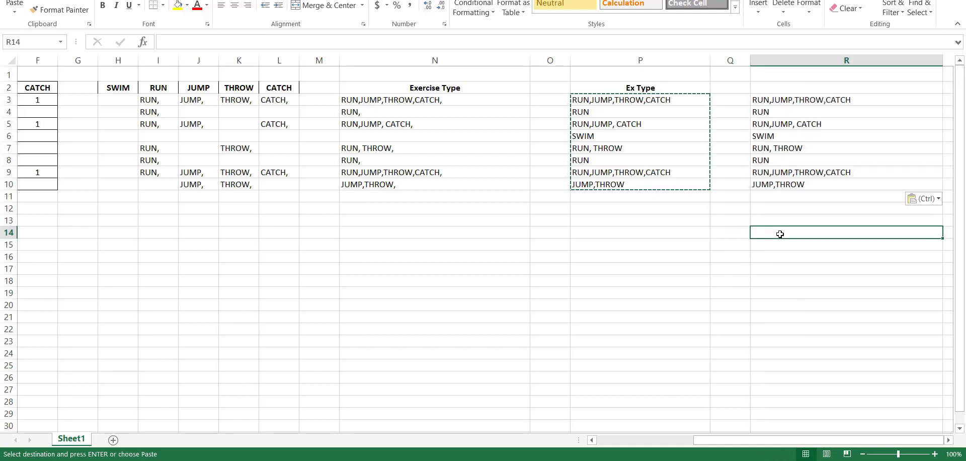